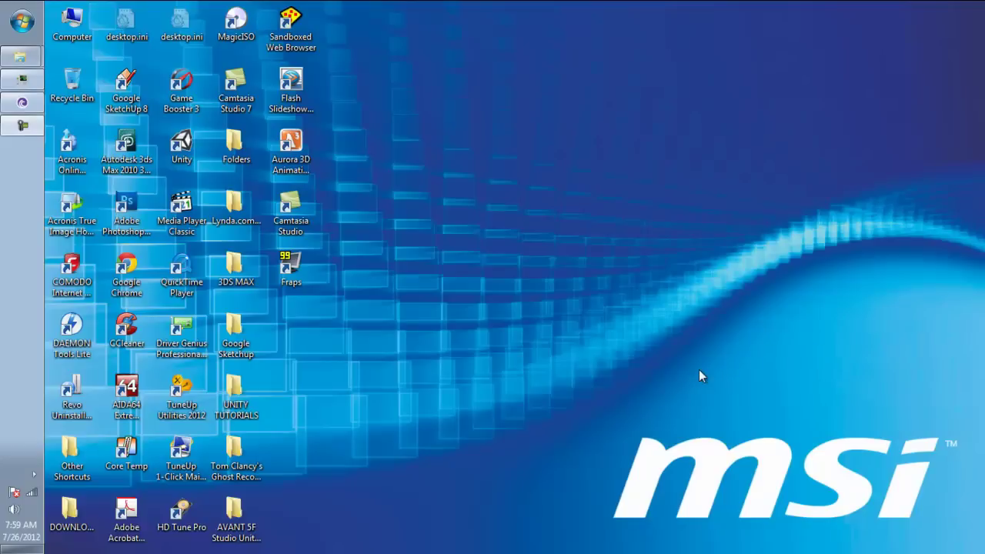
Open HD Tune Pro and enlarge its window to cover most of the desktop
double_click(182, 514)
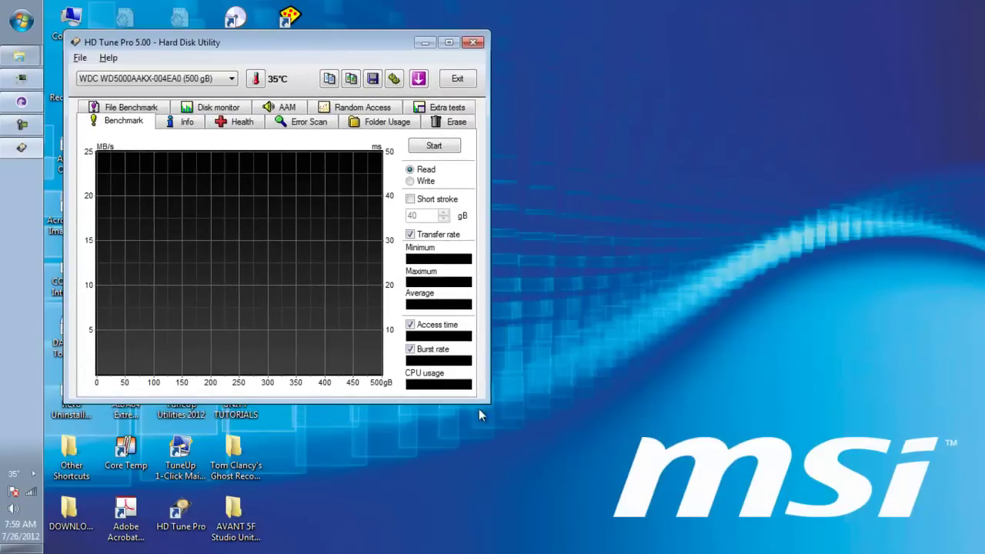
drag(483, 400, 854, 516)
drag(484, 44, 489, 45)
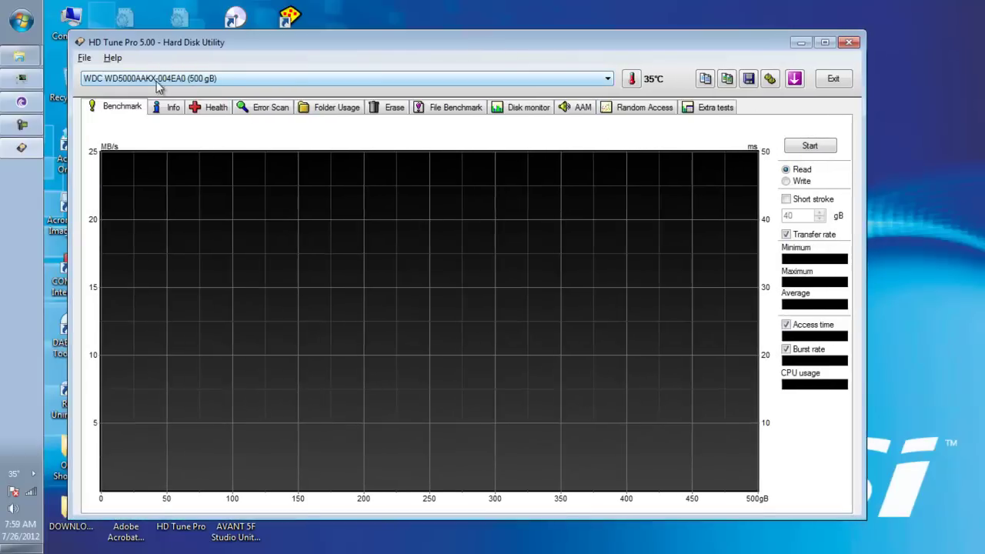
Select the ST380811AS (80 gB) drive and inspect the Ultra DMA CRC Error Count entry in its health attributes
click(606, 79)
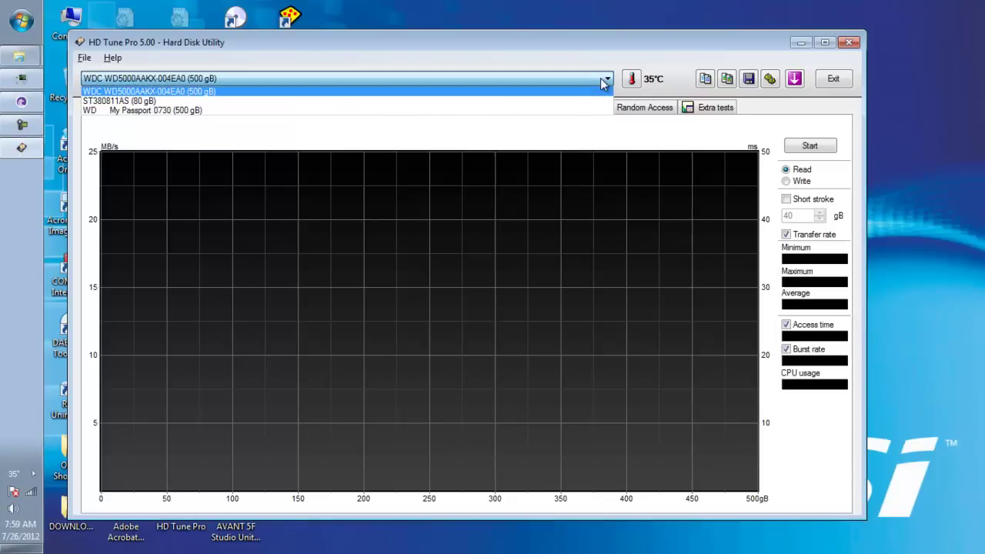
click(160, 101)
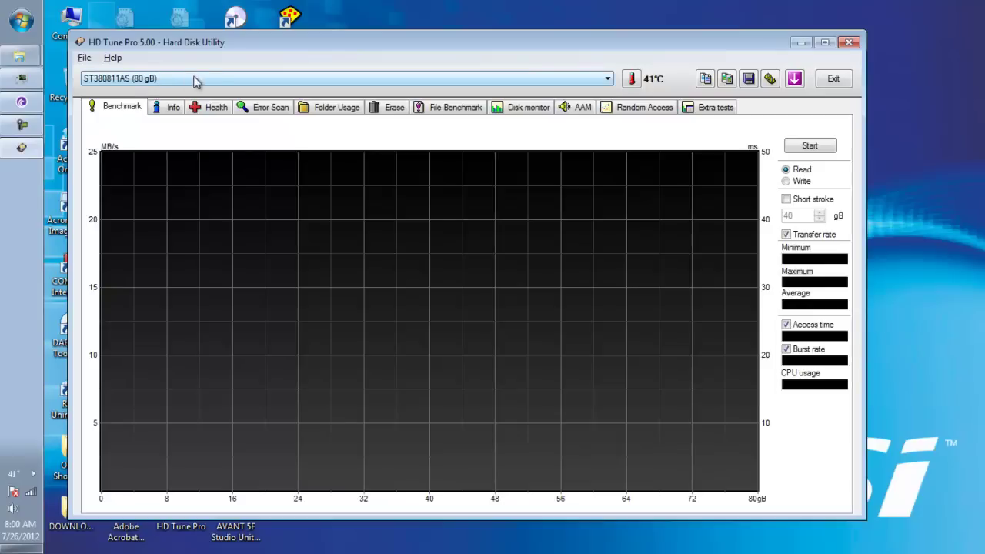
click(218, 110)
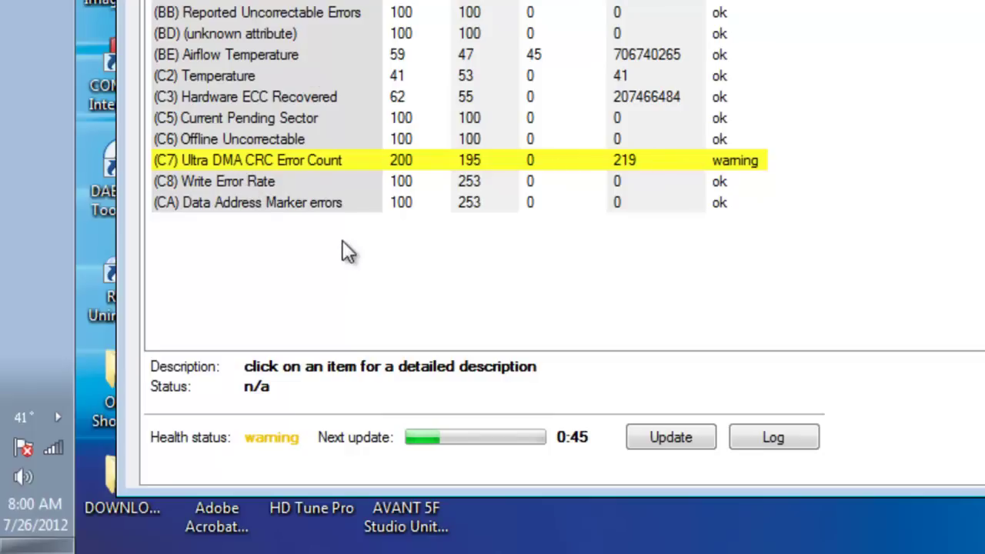
click(273, 161)
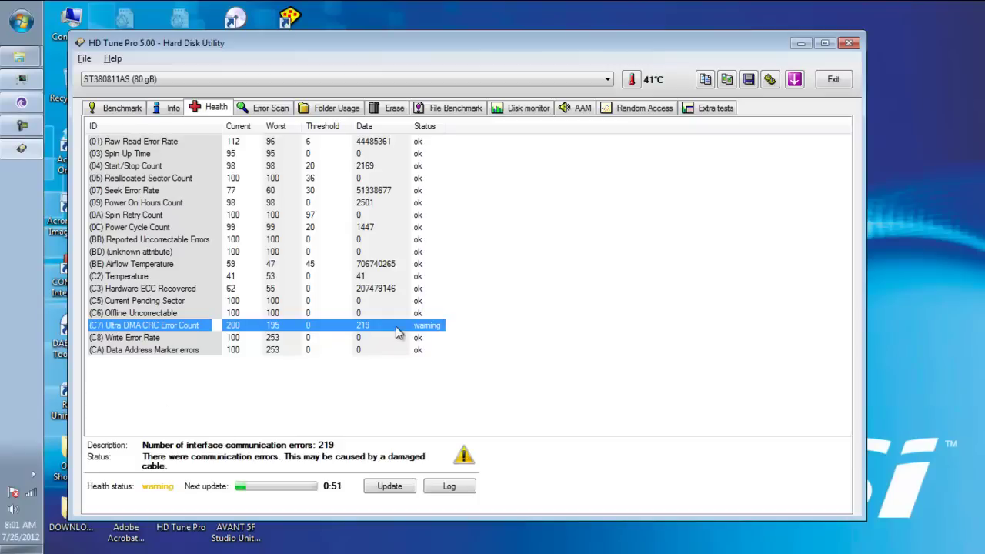
Switch to the WDC WD5000AAKX-004EA0 (500 gB) drive to examine its health attributes
click(608, 80)
click(324, 93)
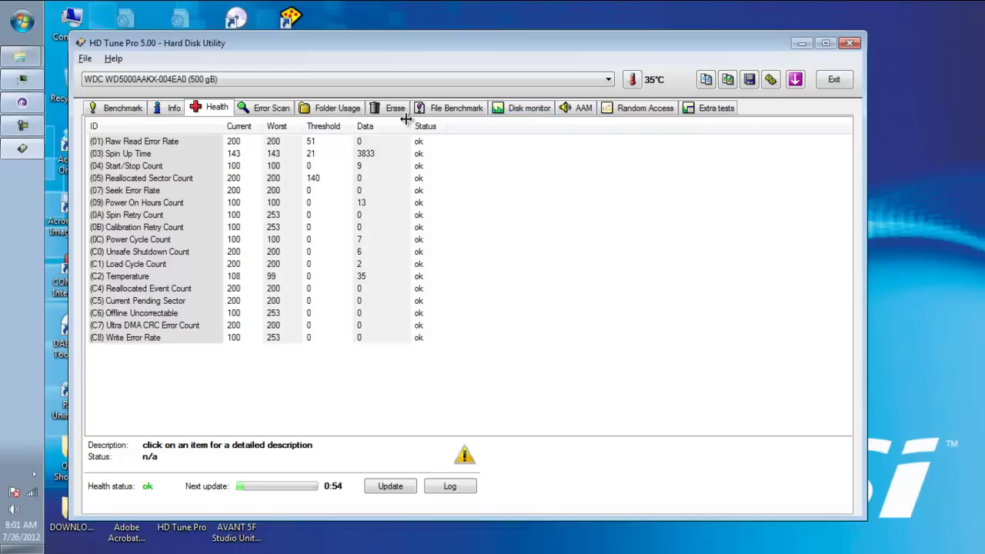
Look through the error scan, benchmark, file benchmark, disk monitor and AAM features for the 500 gB drive
click(269, 112)
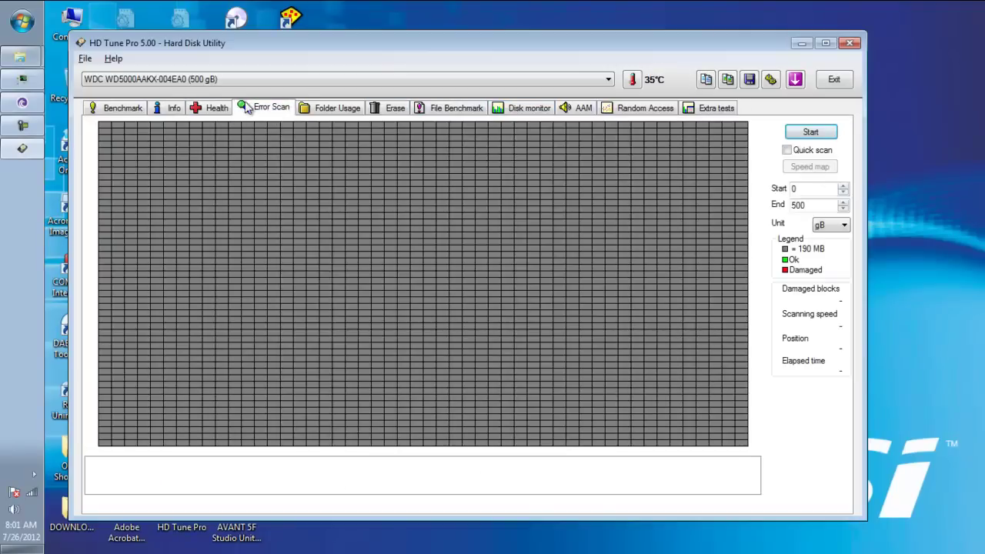
click(124, 109)
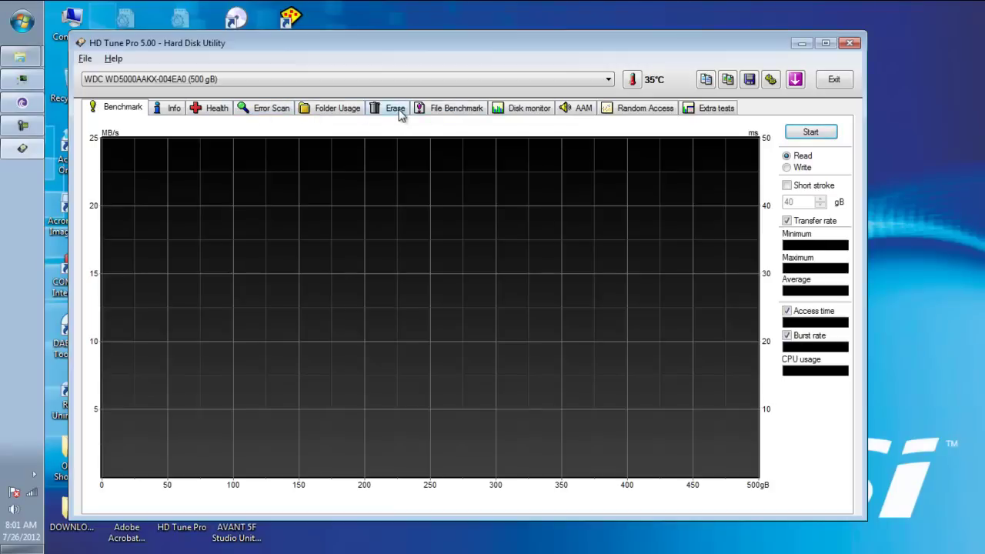
click(445, 111)
click(528, 110)
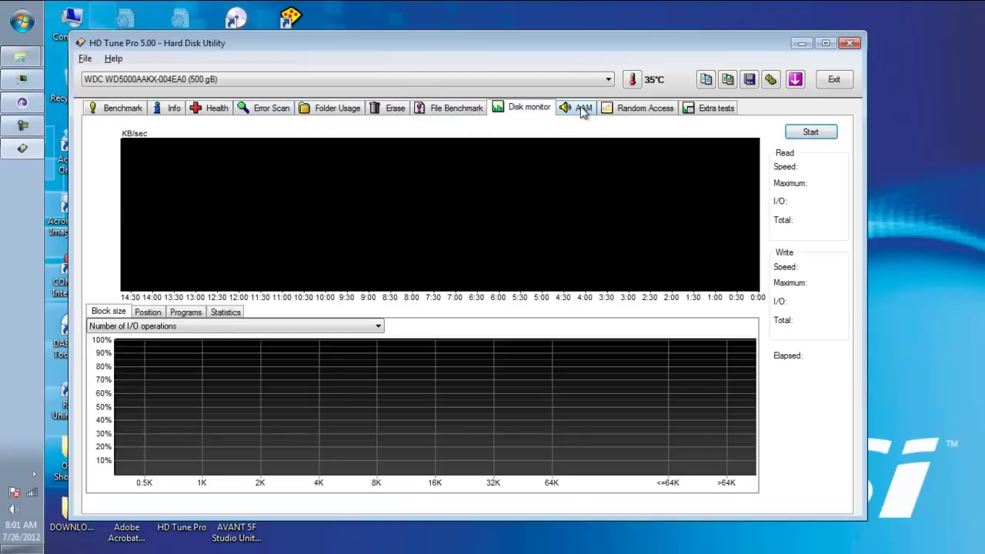
click(583, 110)
click(536, 112)
click(448, 110)
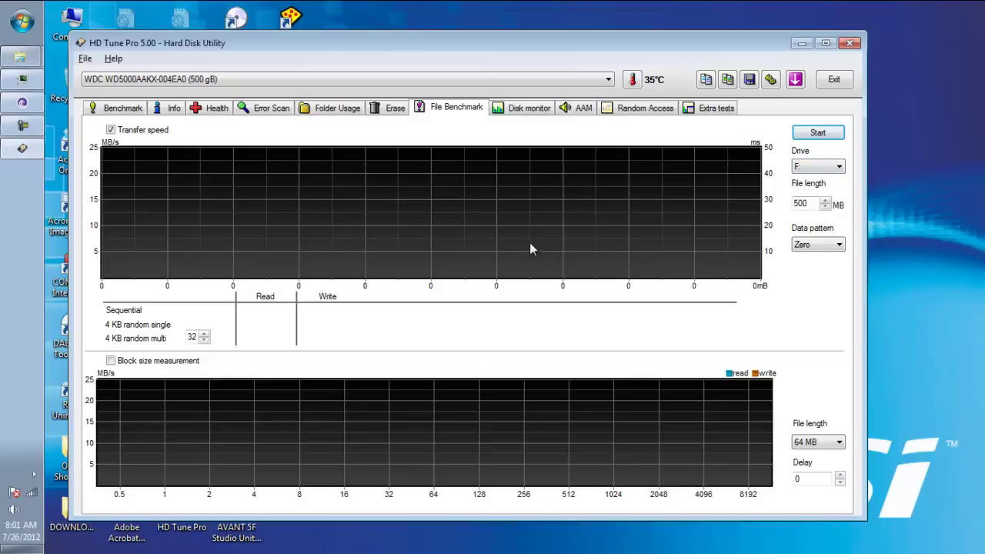
click(125, 108)
Review the folder usage, erase, file benchmark, disk monitor, AAM and random access tools, ending on the main benchmark view
click(335, 107)
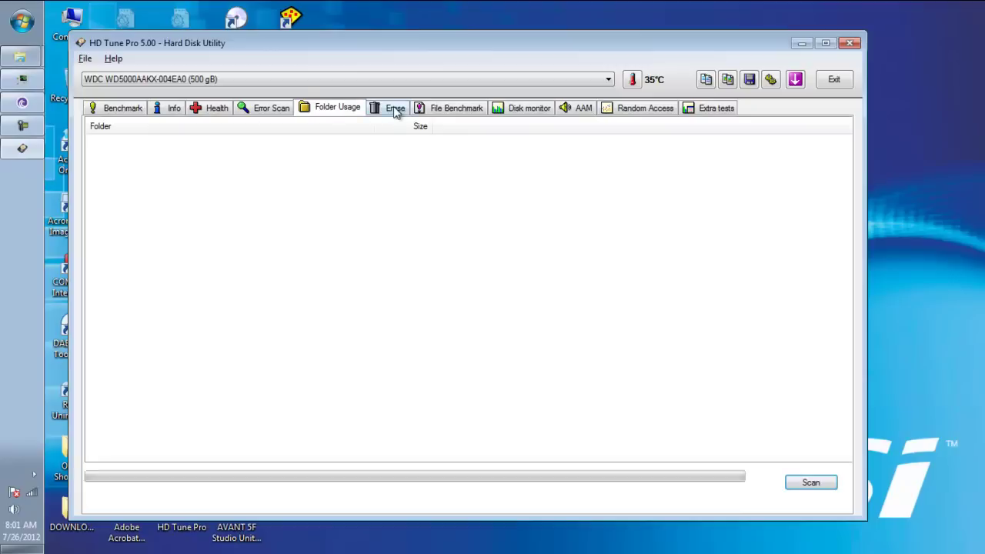
click(394, 108)
click(459, 110)
click(396, 112)
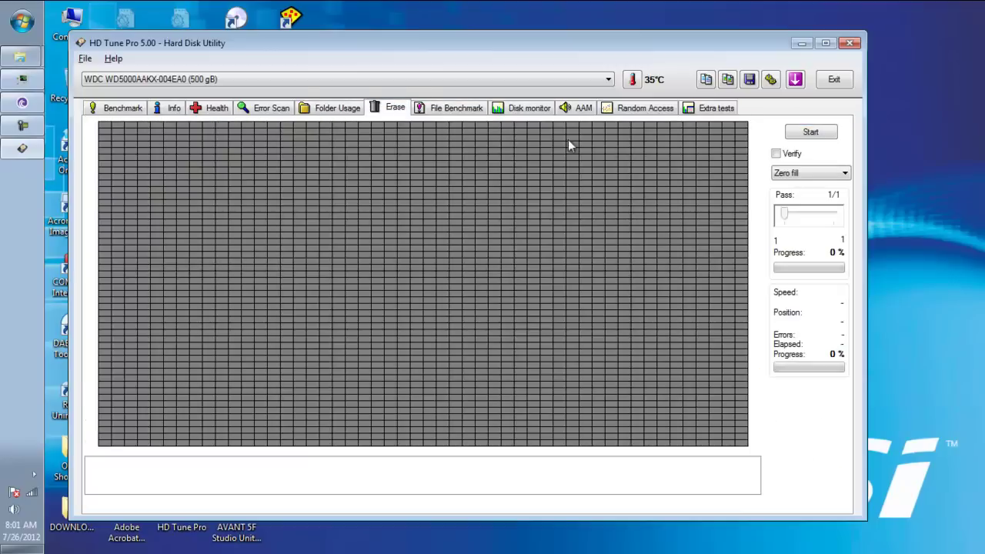
click(449, 108)
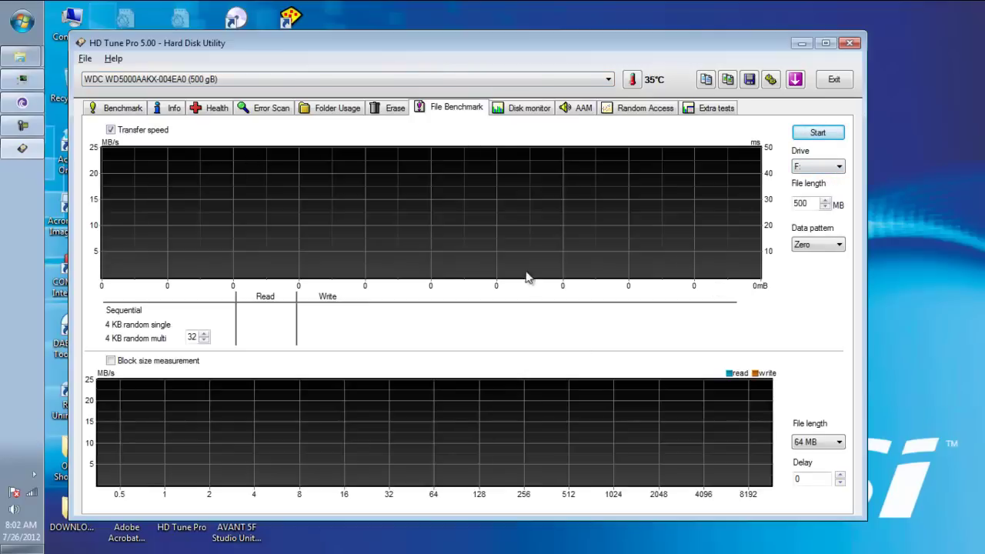
click(523, 109)
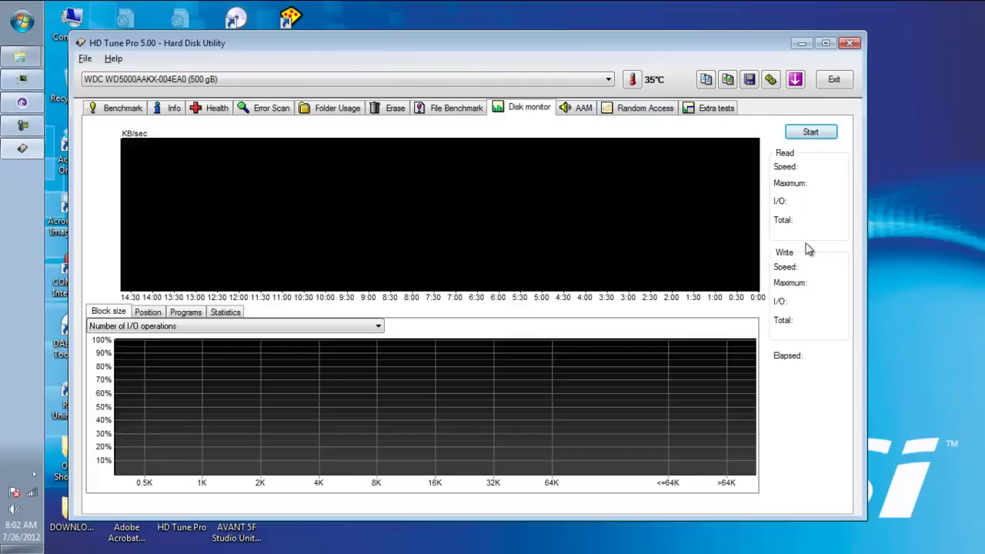
click(585, 111)
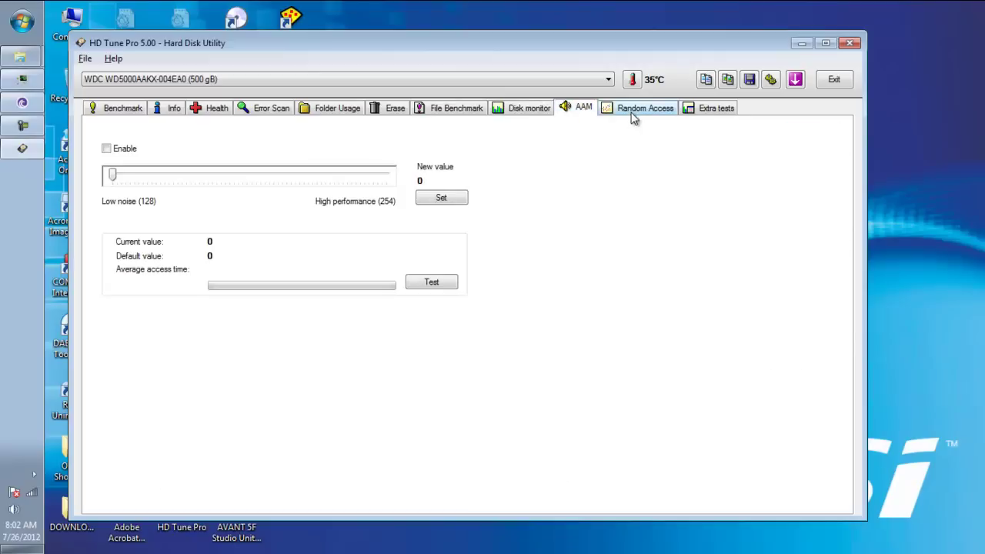
click(639, 112)
click(135, 112)
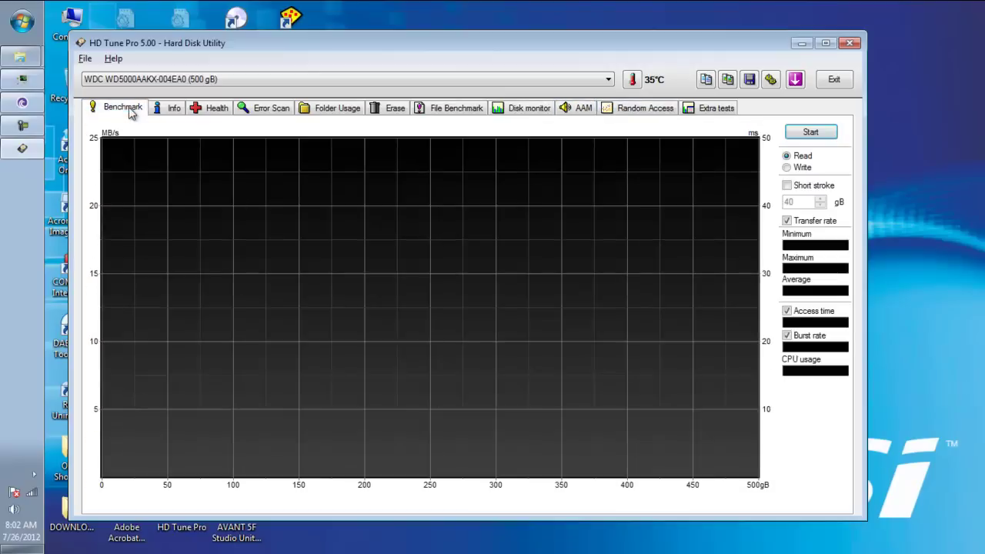
Compare the drive information and supported features of the WDC 500 gB drive with those of the ST380811AS 80 gB drive
click(171, 109)
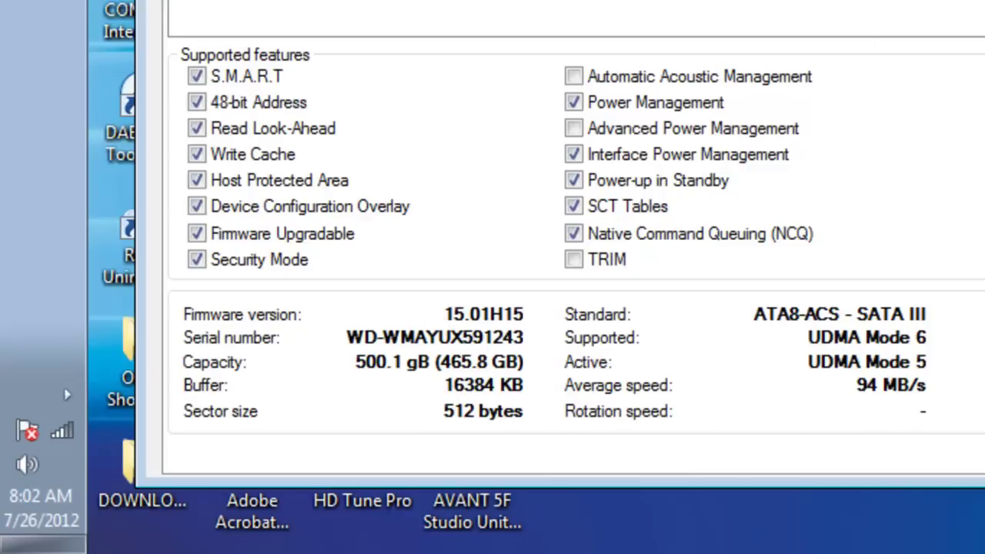
key(Down)
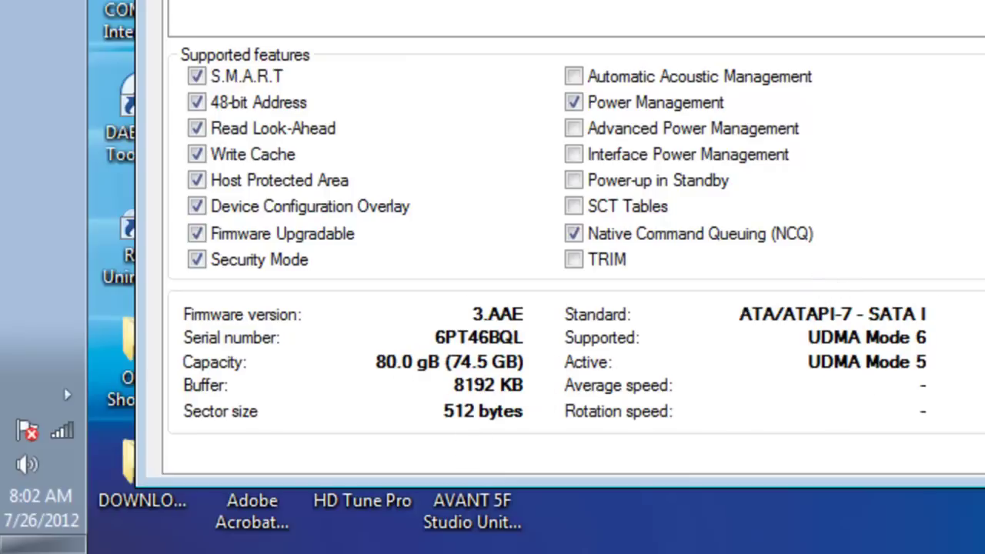
click(231, 0)
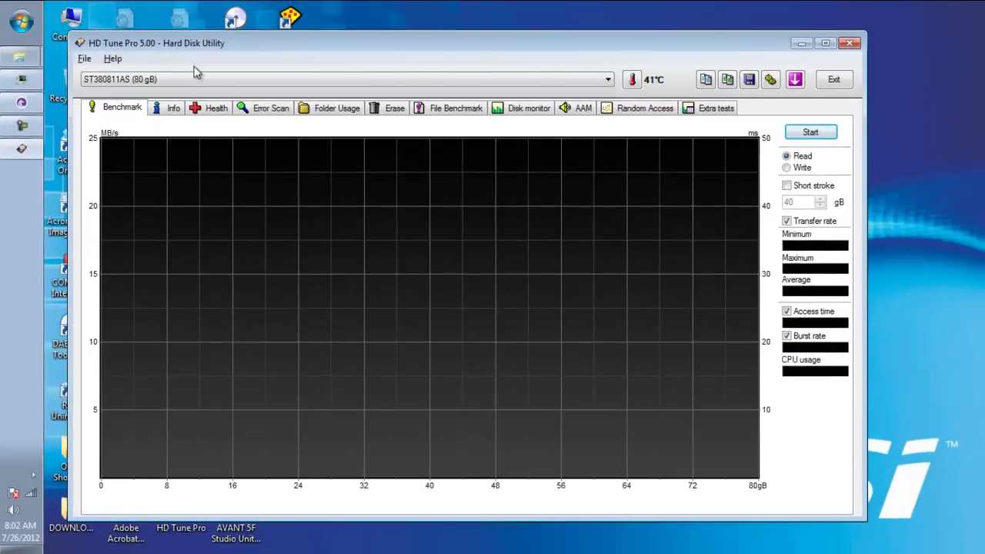
Display the health attributes of the ST380811AS (80 gB) drive again
click(223, 108)
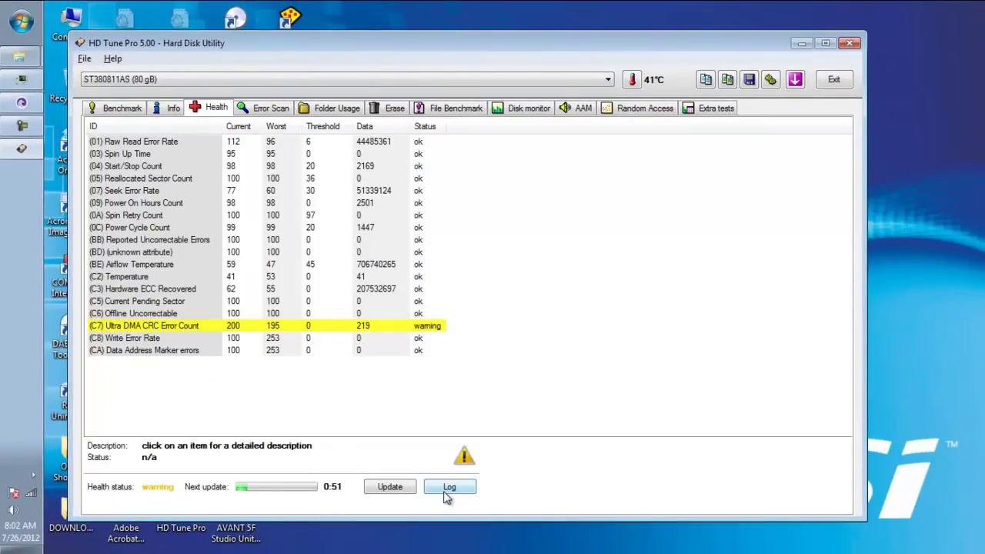